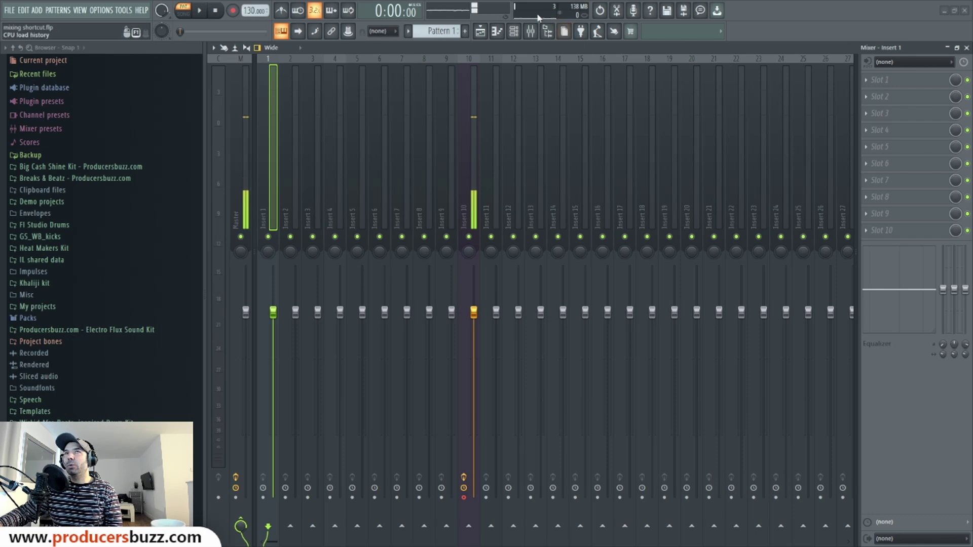
# - Open the channel rack over the mixer and place it clear of the first mixer tracks
pyautogui.press('F6')
pyautogui.moveTo(710, 159); pyautogui.dragTo(684, 155)
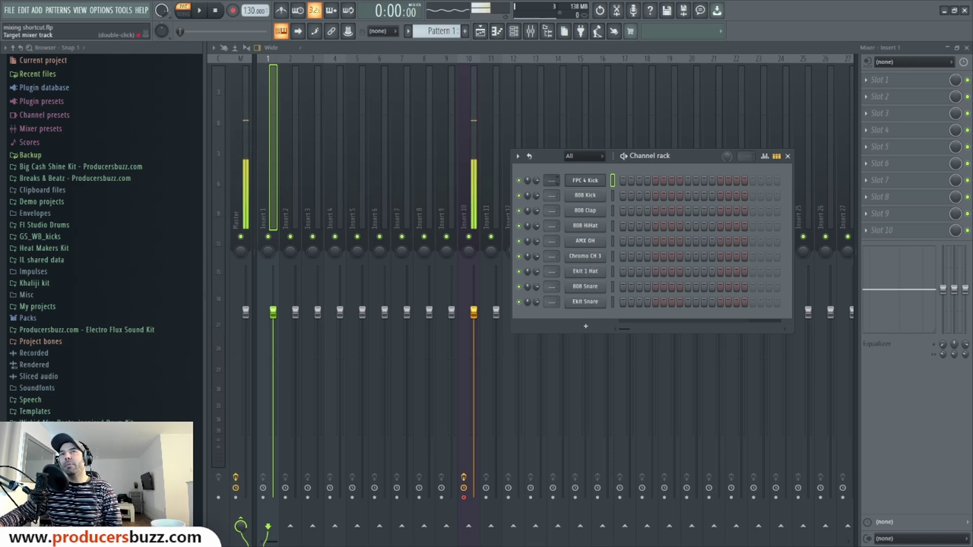
# - Try routing FPC 4 Kick, 808 Kick, 808 Clap and 808 HiHat to mixer tracks 1 to 4, and reset their routing
pyautogui.hotkey('ctrl', 'l')
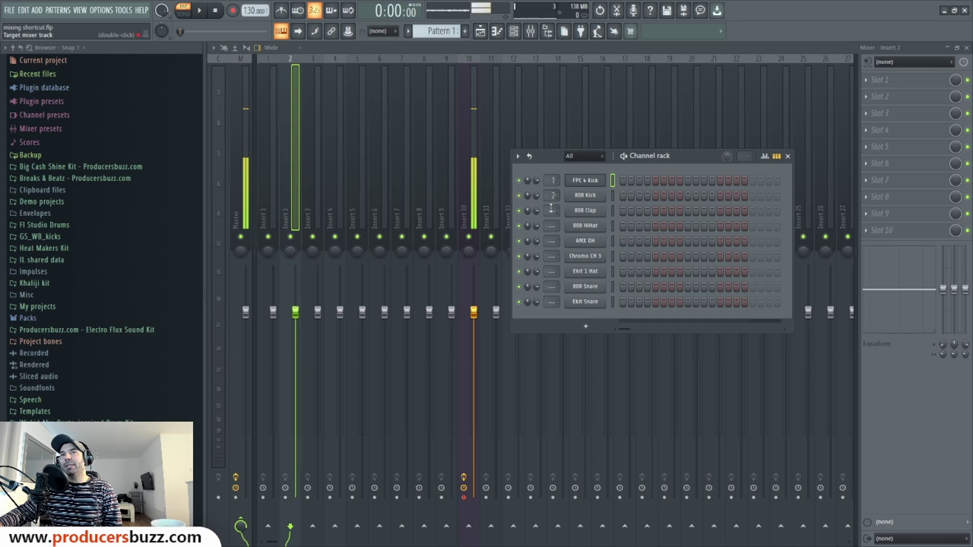
pyautogui.scroll(1, 553, 211)
pyautogui.scroll(4, 553, 226)
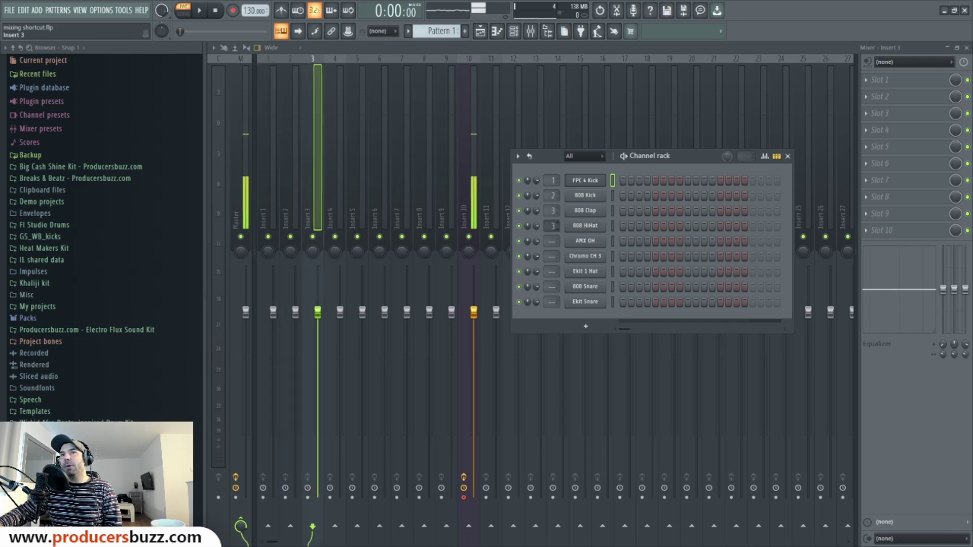
pyautogui.scroll(-1, 552, 180)
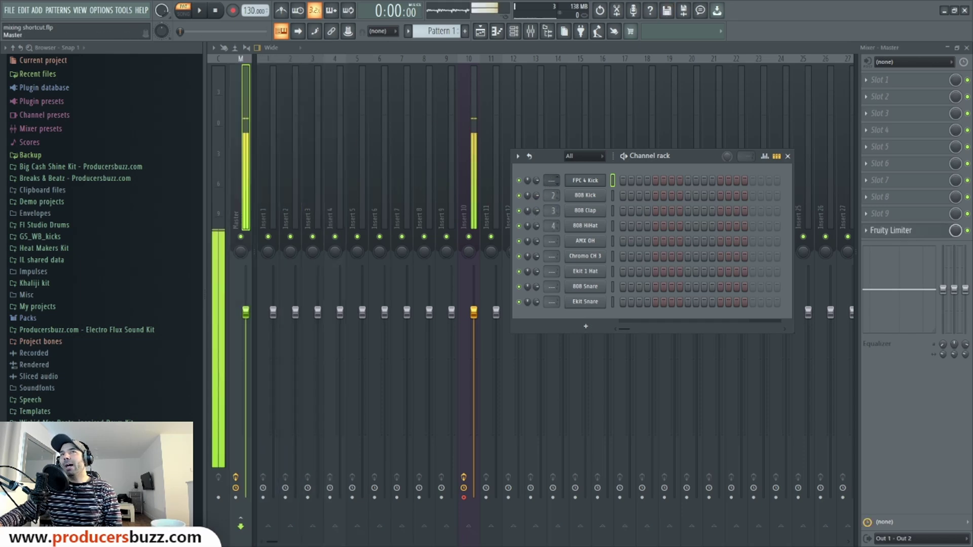
pyautogui.scroll(-2, 551, 195)
pyautogui.scroll(-3, 552, 210)
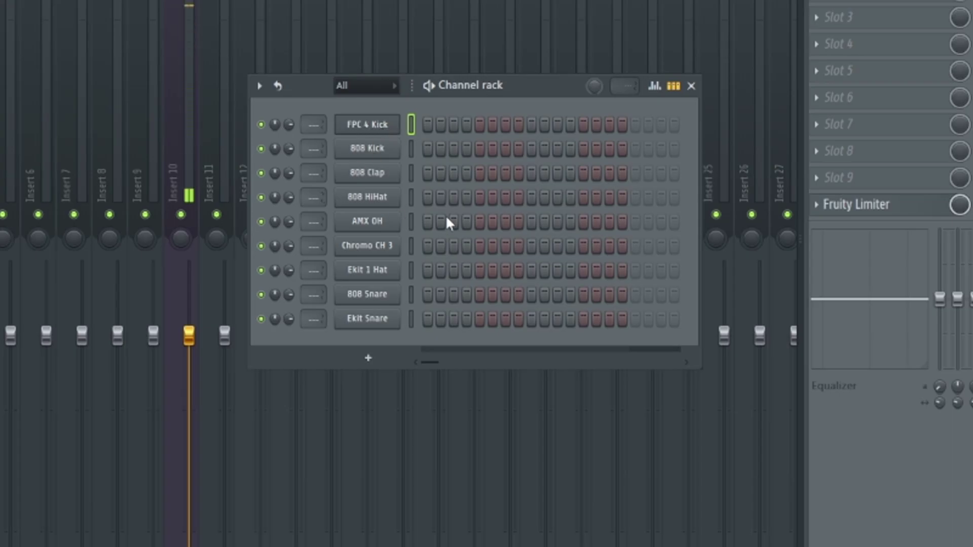
# - Assign the FPC 4 Kick, 808 Kick, 808 Clap and 808 HiHat channels each to a new instrument track
pyautogui.rightClick(380, 127)
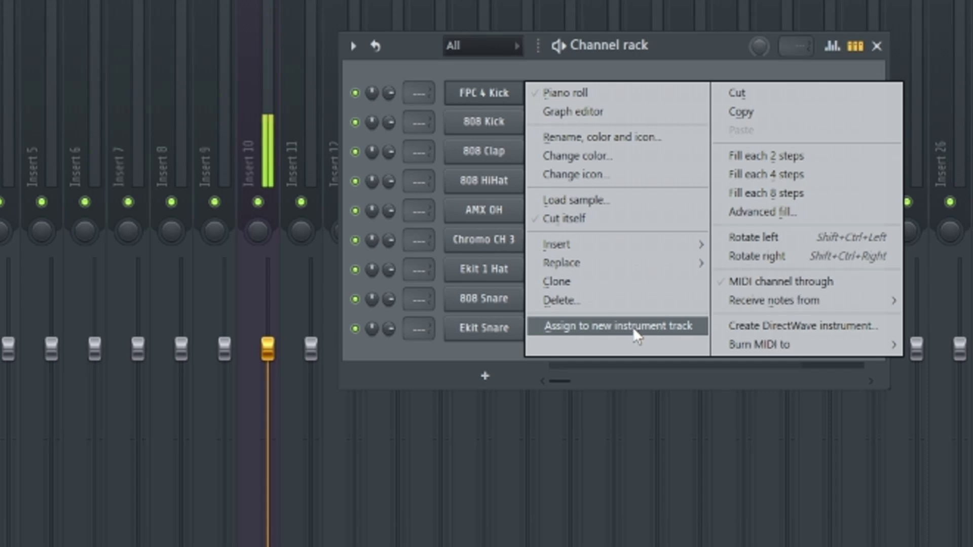
pyautogui.click(633, 327)
pyautogui.rightClick(481, 121)
pyautogui.click(616, 360)
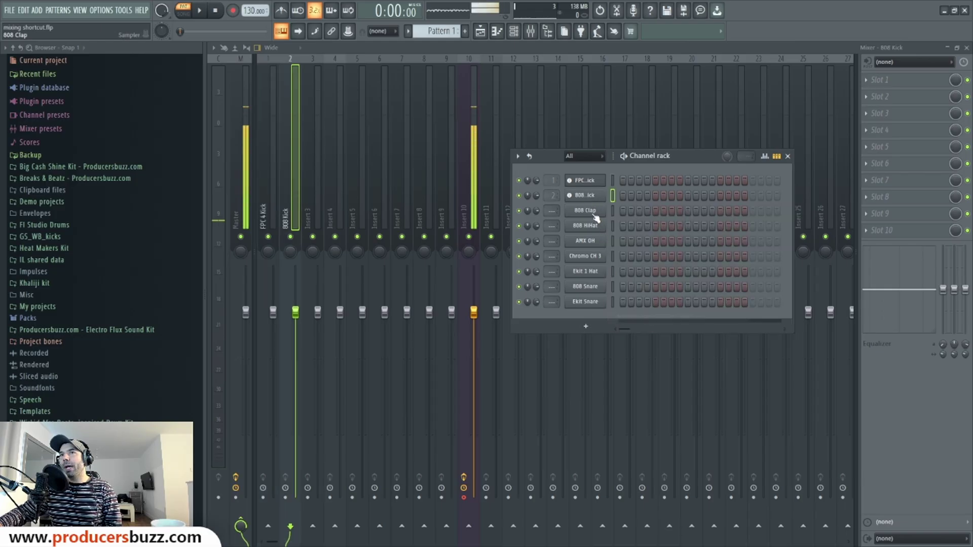
pyautogui.rightClick(595, 216)
pyautogui.click(639, 331)
pyautogui.rightClick(589, 229)
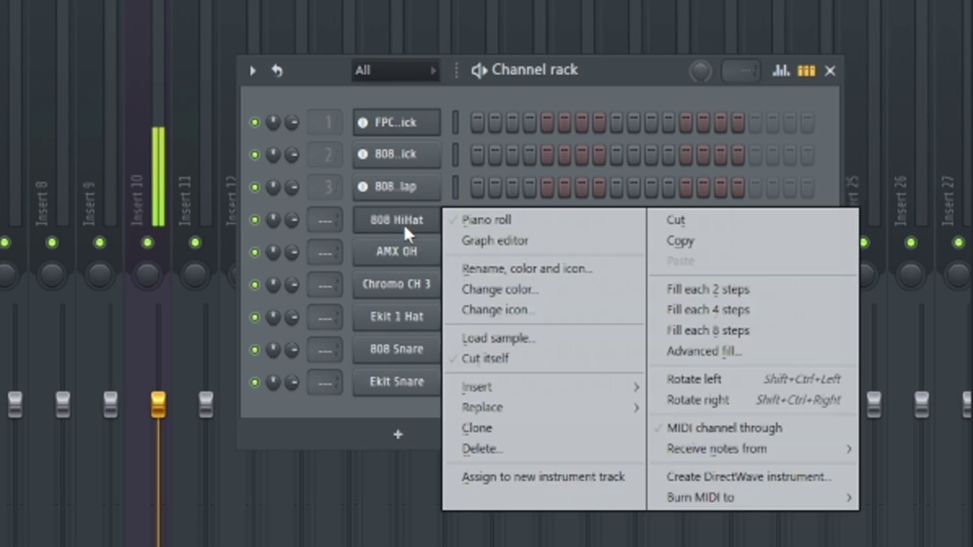
pyautogui.click(513, 479)
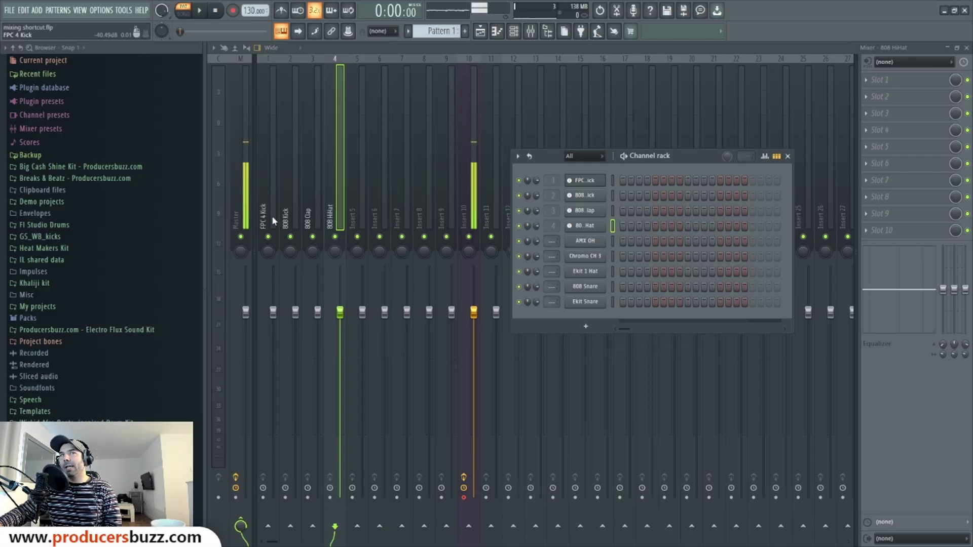
# - Assign the AMX OH, Chromo CH 3, Ekit 1 Hat, 808 Snare and Ekit Snare channels each to a new instrument track
pyautogui.rightClick(611, 243)
pyautogui.click(641, 361)
pyautogui.rightClick(605, 253)
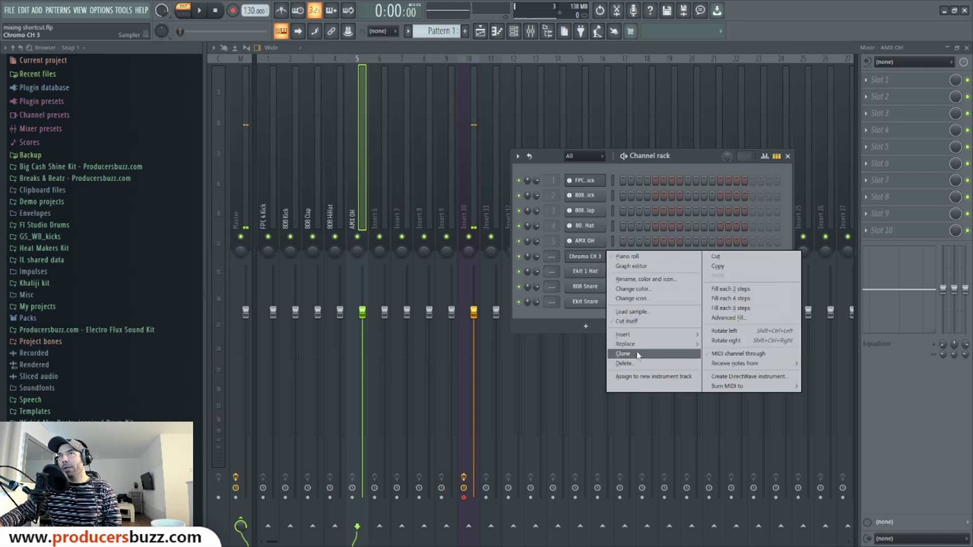
pyautogui.click(640, 377)
pyautogui.rightClick(604, 268)
pyautogui.click(644, 391)
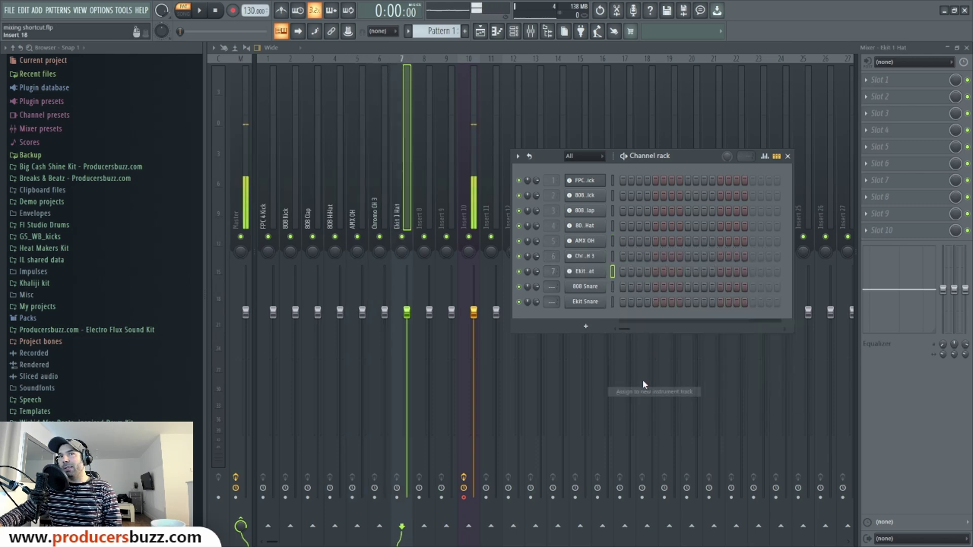
pyautogui.rightClick(588, 287)
pyautogui.click(654, 408)
pyautogui.rightClick(592, 303)
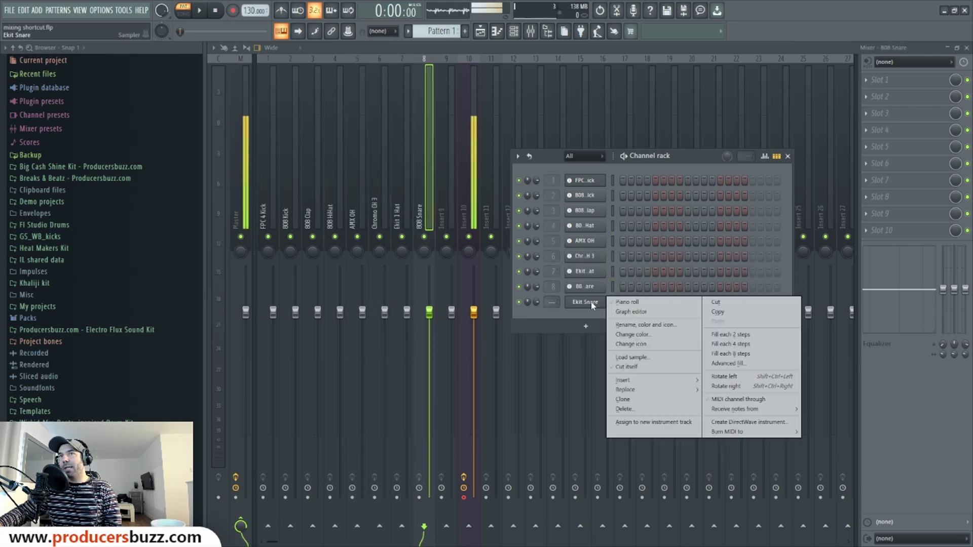
pyautogui.click(651, 422)
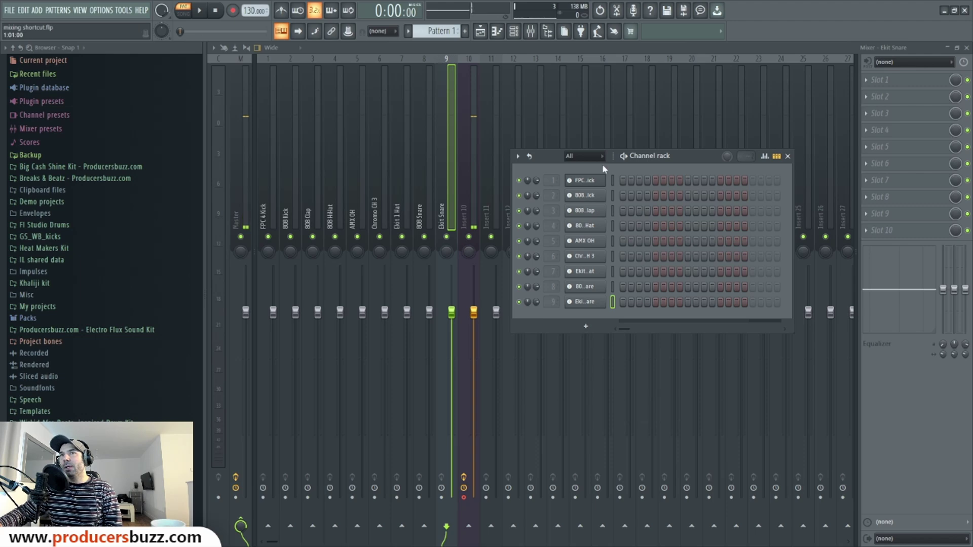
# - View the FPC 4 Kick channel's sampler settings and close them
pyautogui.click(588, 181)
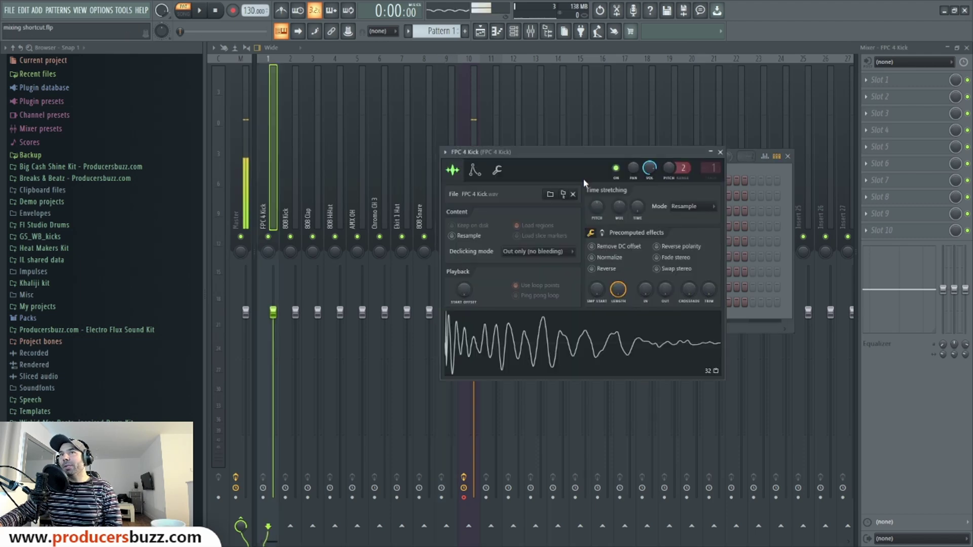
pyautogui.click(725, 154)
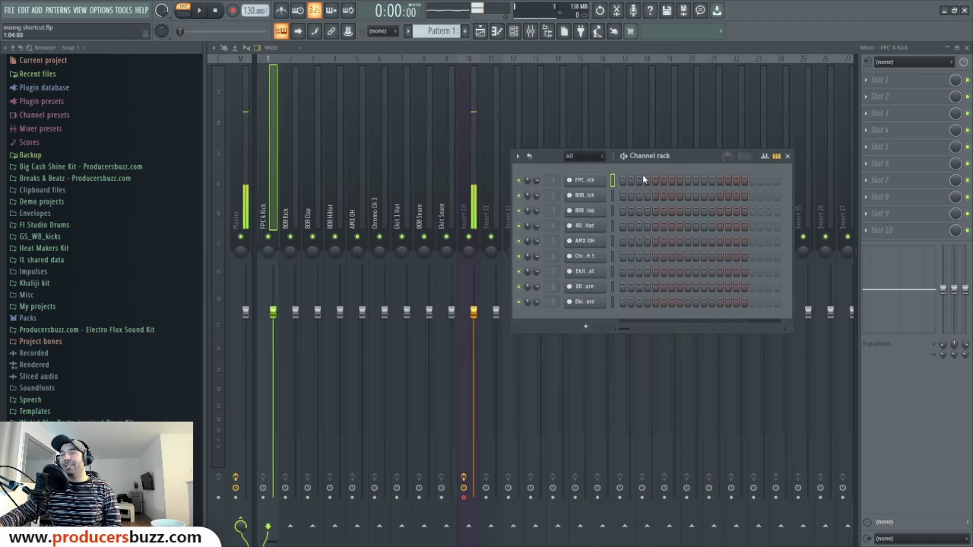
# - Move the channel rack below the mixer track names and try FPC 4 Kick's linked mixer track at positions 4, 1 and 3
pyautogui.moveTo(553, 181); pyautogui.dragTo(553, 169)
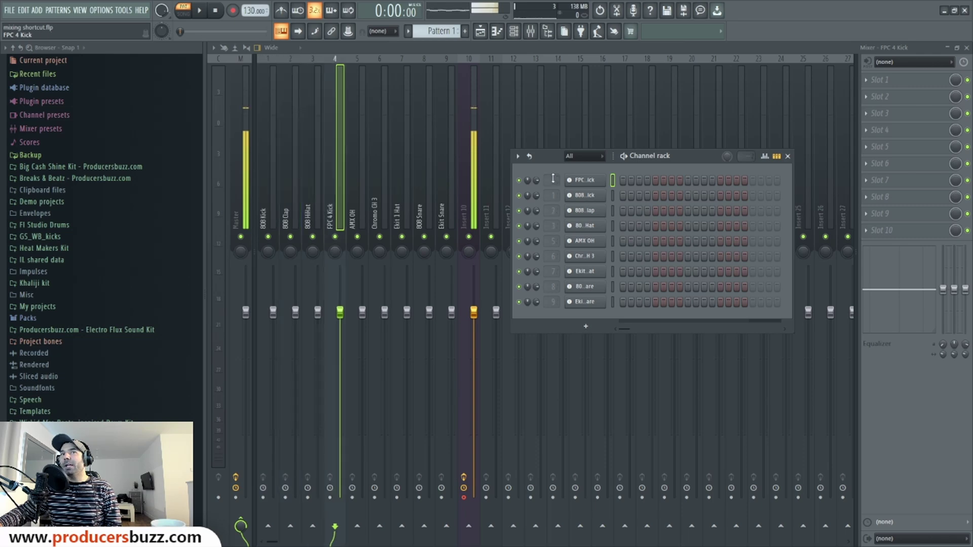
pyautogui.moveTo(701, 157); pyautogui.dragTo(625, 273)
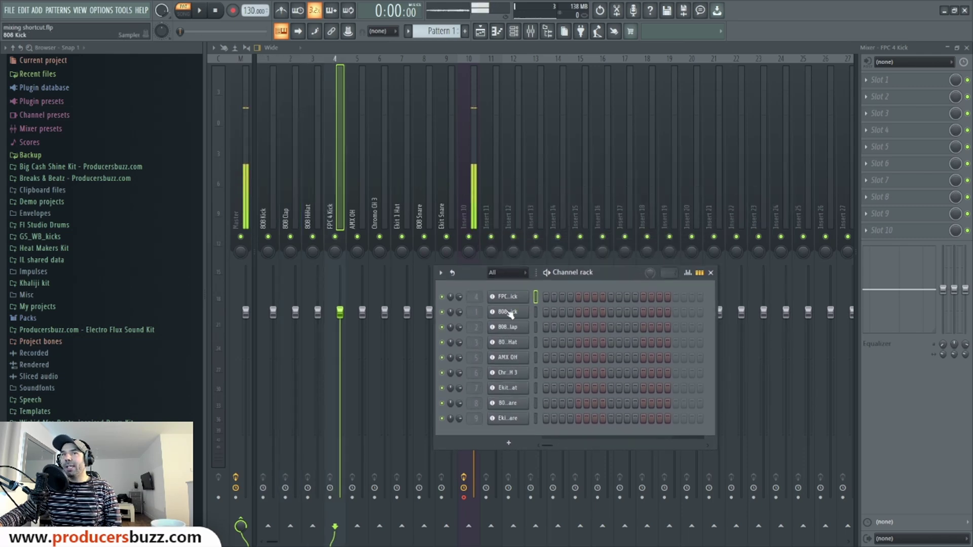
pyautogui.moveTo(472, 297)
pyautogui.mouseDown()
pyautogui.moveTo(473, 283)
pyautogui.moveTo(472, 309)
pyautogui.mouseUp()
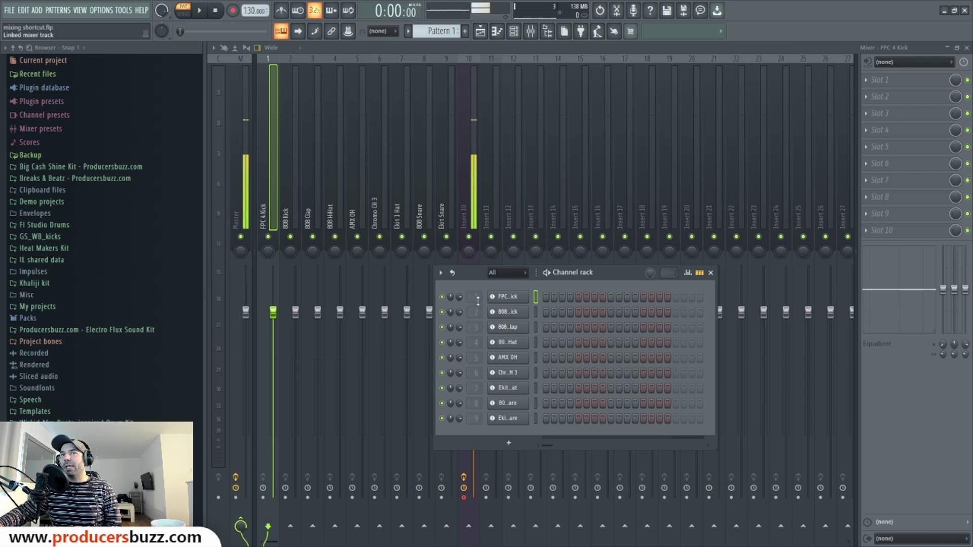
pyautogui.moveTo(477, 301); pyautogui.dragTo(477, 292)
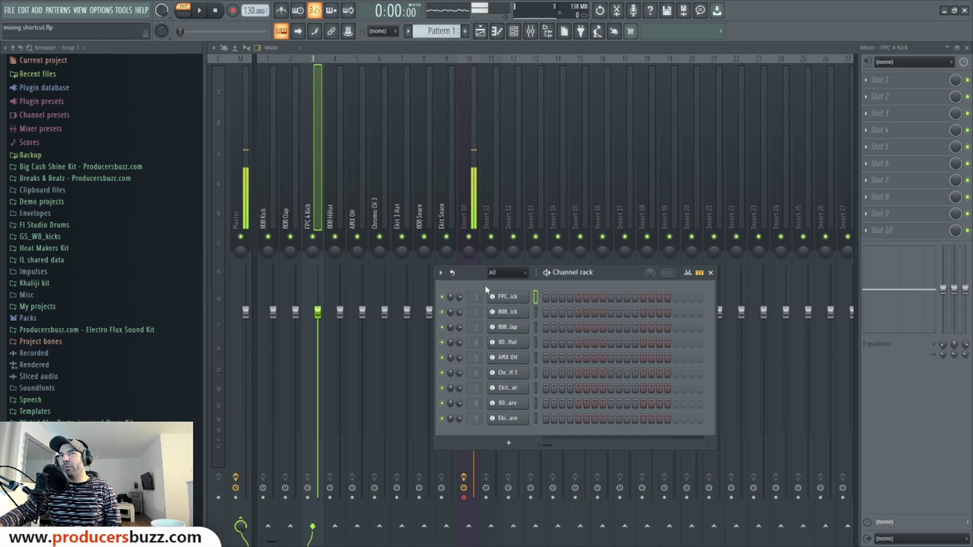
pyautogui.moveTo(476, 295)
pyautogui.mouseDown()
pyautogui.moveTo(477, 304)
pyautogui.moveTo(477, 295)
pyautogui.mouseUp()
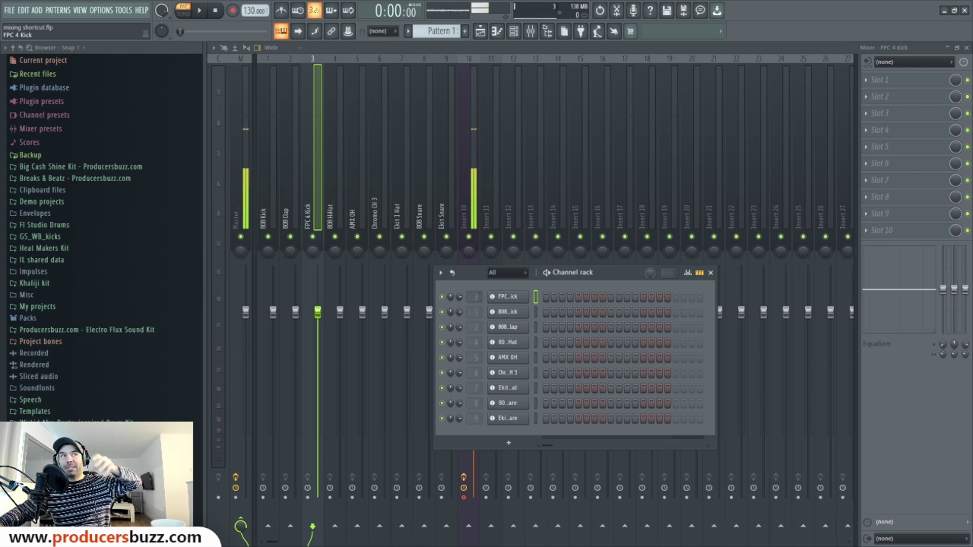
# - Move the FPC 4 Kick mixer track along the mixer to position 16
pyautogui.hotkey('alt', 'Right')
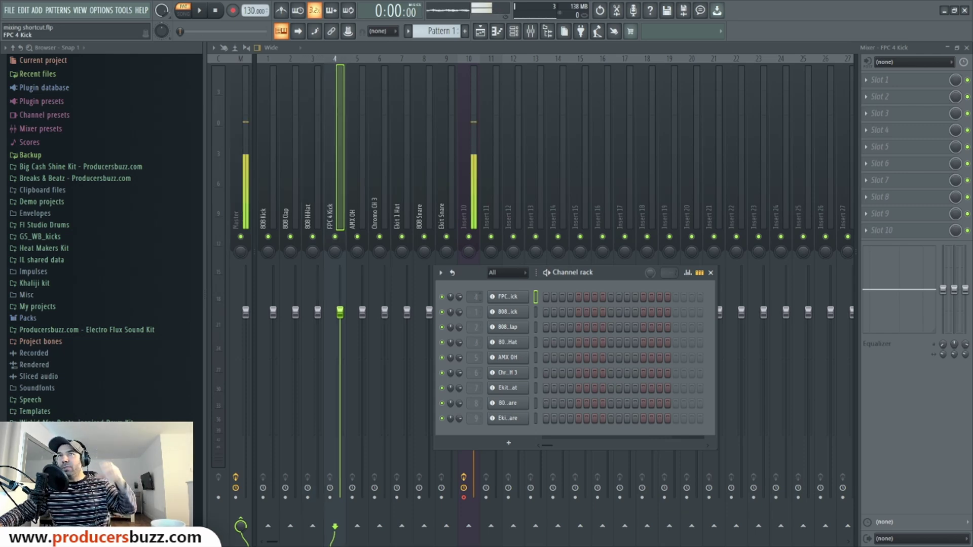
pyautogui.hotkey('alt', 'Right')
pyautogui.hotkey('alt', 'Right')
pyautogui.hotkey('alt', 'Right')
pyautogui.hotkey('alt', 'Right')
pyautogui.hotkey('alt', 'Right')
pyautogui.hotkey('alt', 'Right')
pyautogui.hotkey('alt', 'Right')
pyautogui.hotkey('alt', 'Right')
pyautogui.hotkey('alt', 'Right')
pyautogui.hotkey('alt', 'Right')
pyautogui.hotkey('alt', 'Right')
pyautogui.hotkey('alt', 'Right')
pyautogui.hotkey('alt', 'Right')
pyautogui.hotkey('alt', 'Left')
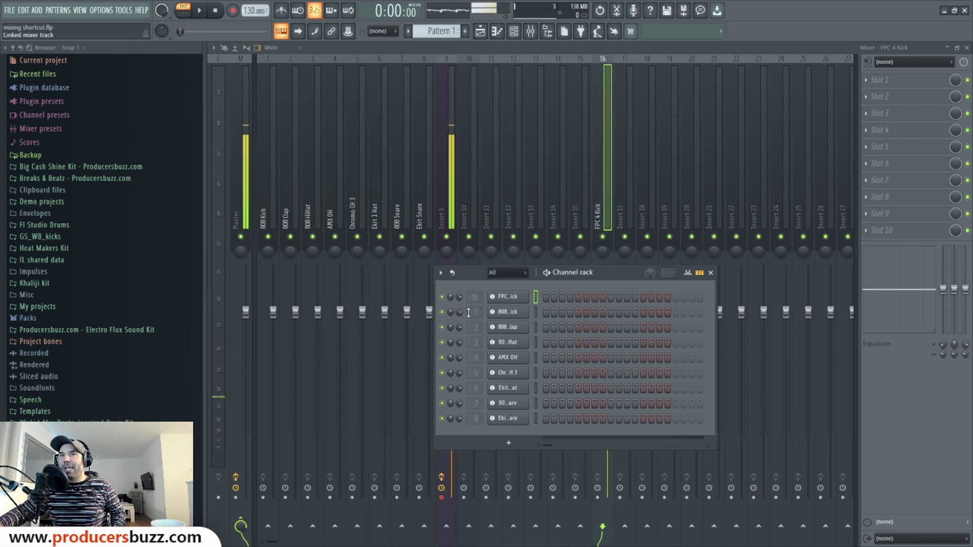
# - Move the 808 Kick channel's linked mixer track to position 15
pyautogui.click(469, 313)
pyautogui.hotkey('alt', 'Right')
pyautogui.hotkey('alt', 'Right')
pyautogui.hotkey('alt', 'Right')
pyautogui.hotkey('alt', 'Right')
pyautogui.hotkey('alt', 'Right')
pyautogui.hotkey('alt', 'Right')
pyautogui.hotkey('alt', 'Right')
pyautogui.hotkey('alt', 'Right')
pyautogui.hotkey('alt', 'Right')
pyautogui.hotkey('alt', 'Right')
pyautogui.hotkey('alt', 'Right')
pyautogui.hotkey('alt', 'Right')
pyautogui.hotkey('alt', 'Right')
pyautogui.hotkey('alt', 'Right')
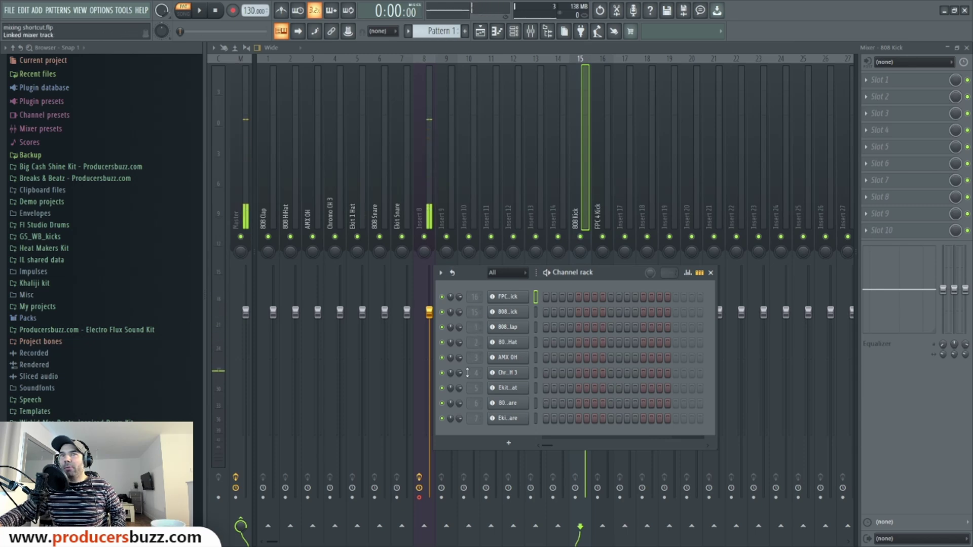
# - Rearrange the linked mixer tracks by moving 808 Snare to 18, 808 Kick to 15 and Ekit Snare to 18
pyautogui.moveTo(471, 402)
pyautogui.mouseDown()
pyautogui.moveTo(471, 374)
pyautogui.moveTo(471, 385)
pyautogui.mouseUp()
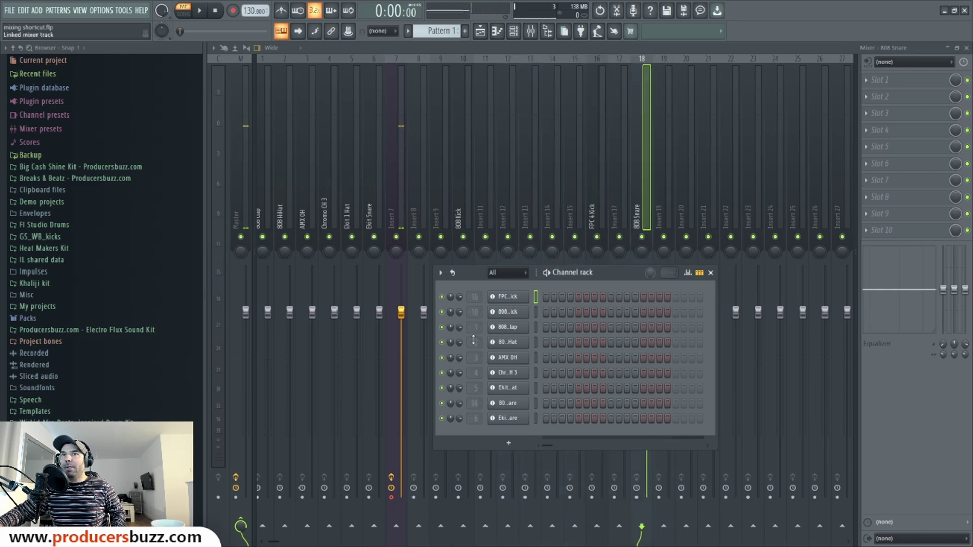
pyautogui.moveTo(475, 314); pyautogui.dragTo(474, 309)
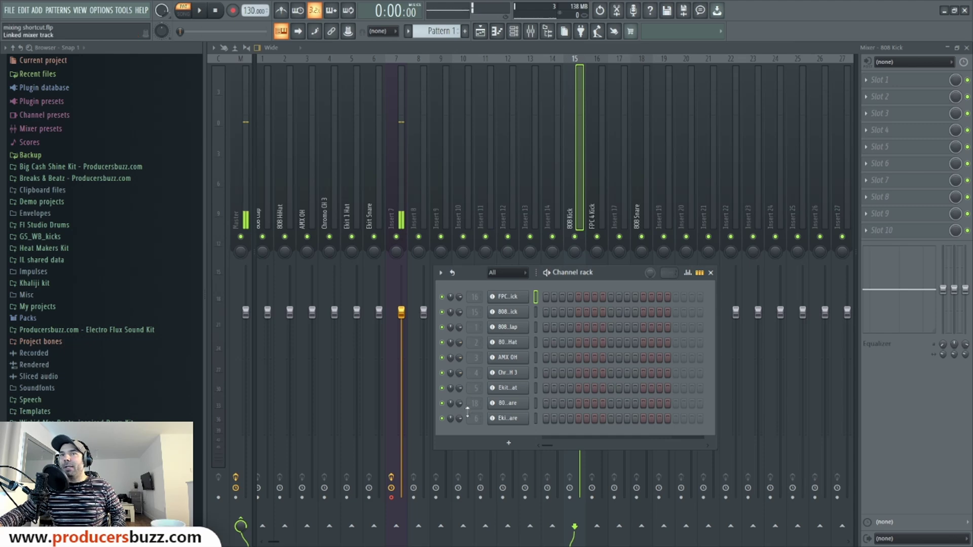
pyautogui.moveTo(475, 418); pyautogui.dragTo(474, 409)
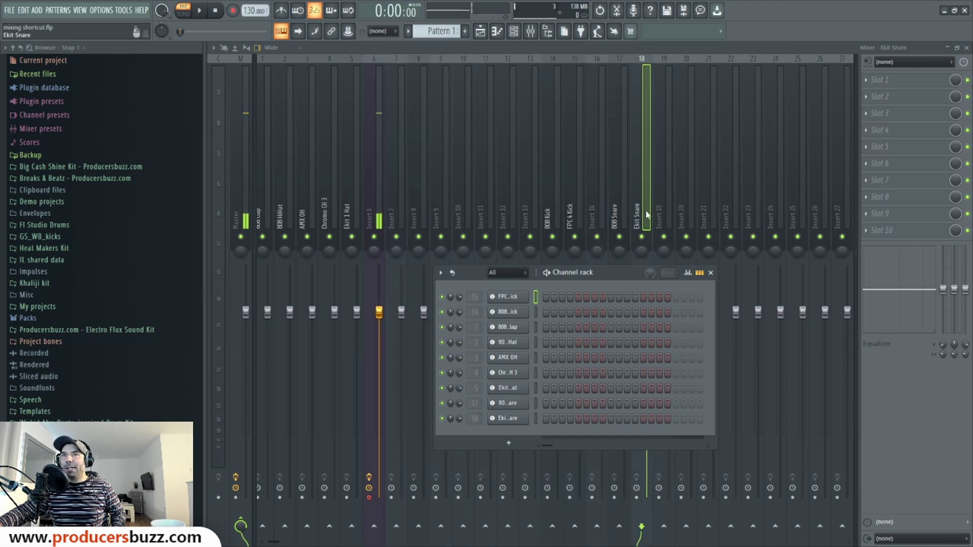
# - Load Fruity Reeverb 2 into the first effect slot of the 808 Clap mixer track and close the plugin window
pyautogui.click(572, 212)
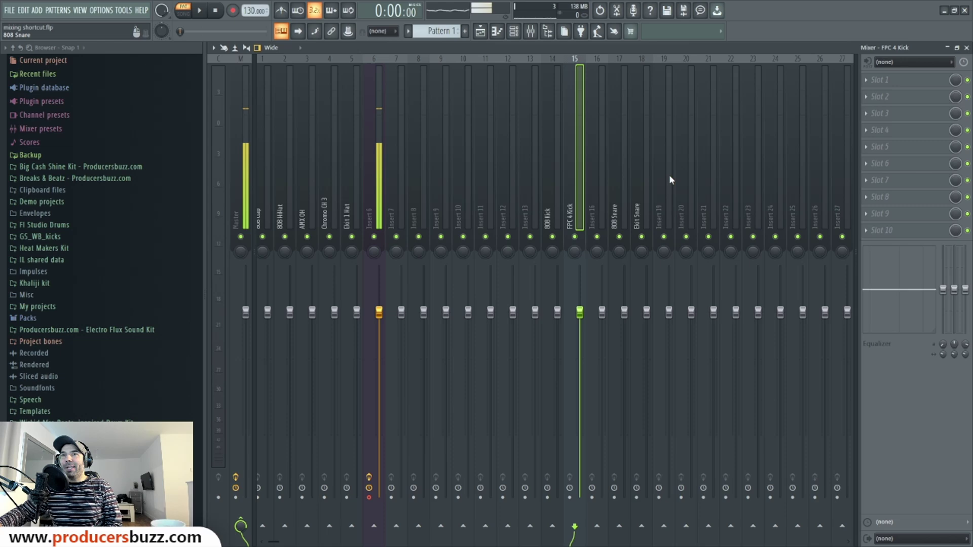
pyautogui.click(867, 80)
pyautogui.click(296, 153)
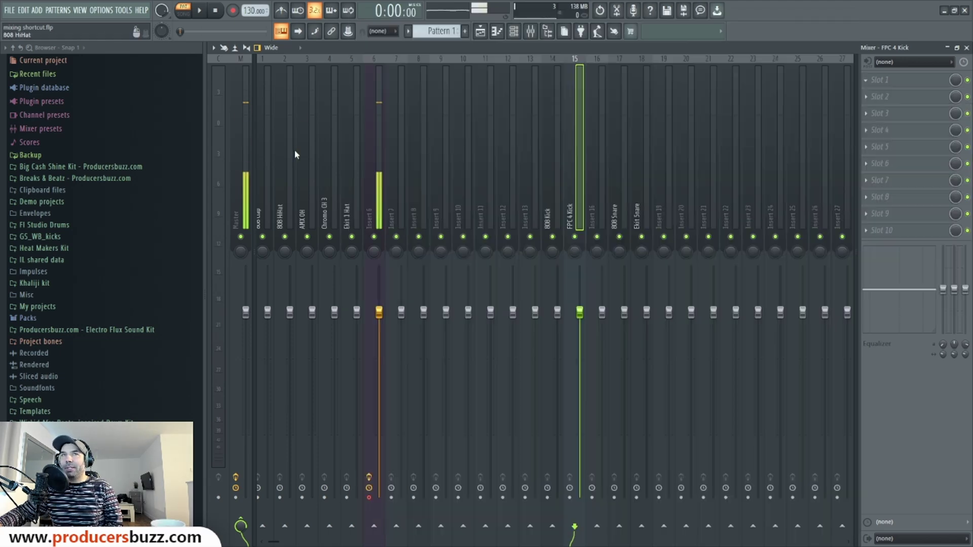
pyautogui.click(264, 188)
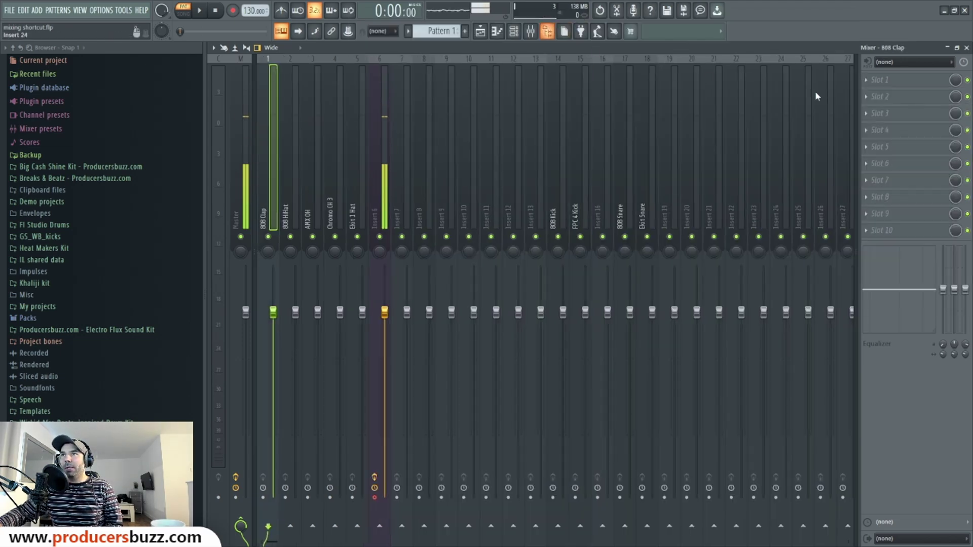
pyautogui.click(868, 80)
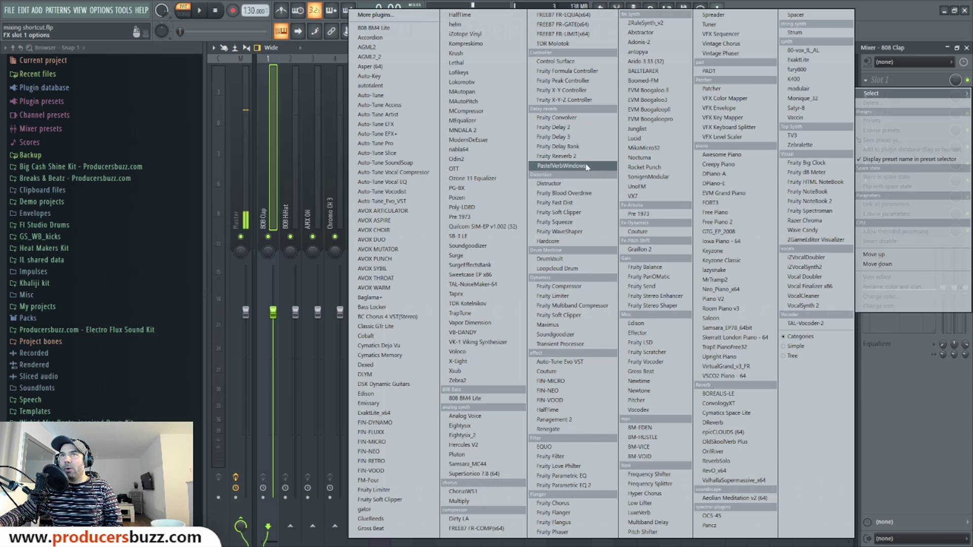
pyautogui.click(567, 156)
pyautogui.click(530, 147)
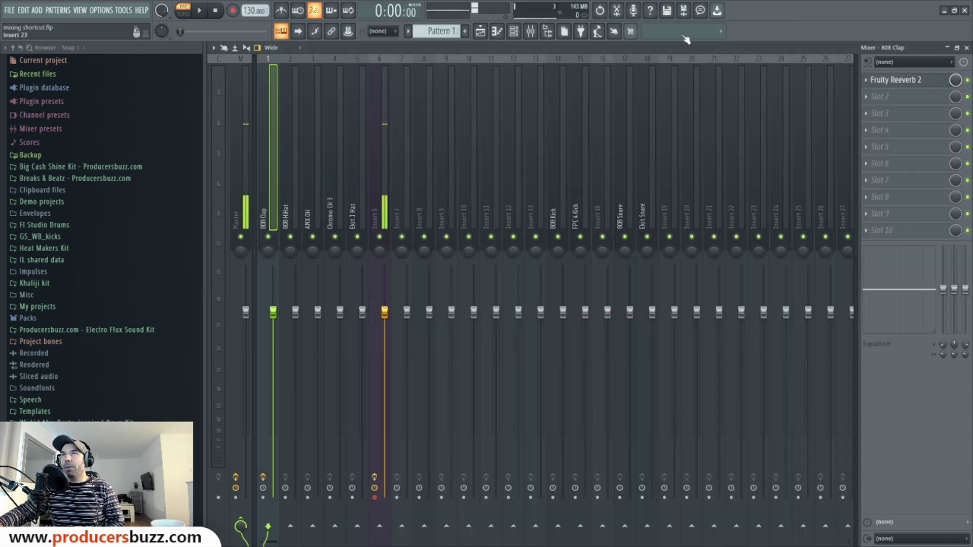
# - Reopen the channel rack and move the 808 Clap channel's linked mixer track to position 11
pyautogui.click(514, 33)
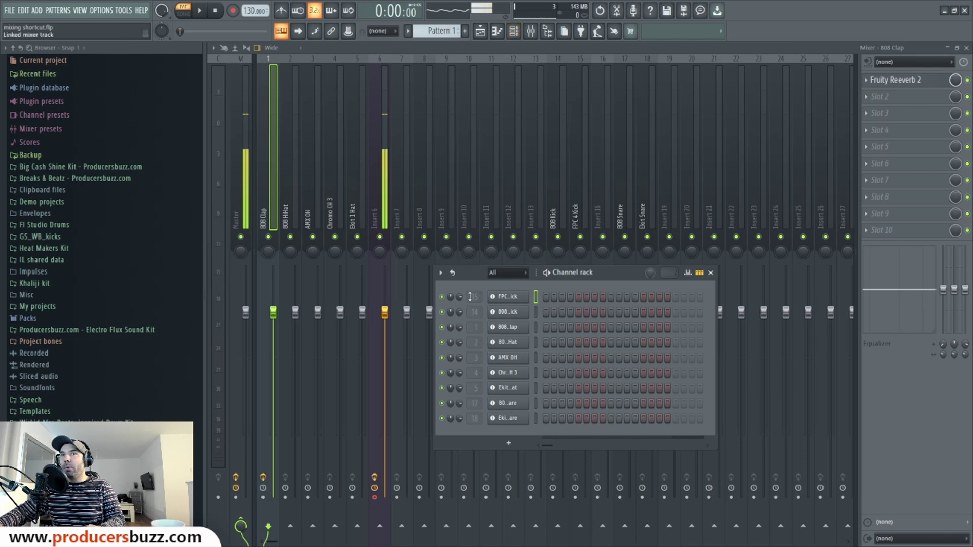
pyautogui.hotkey('alt', 'Right')
pyautogui.hotkey('alt', 'Right')
pyautogui.hotkey('alt', 'Right')
pyautogui.hotkey('alt', 'Right')
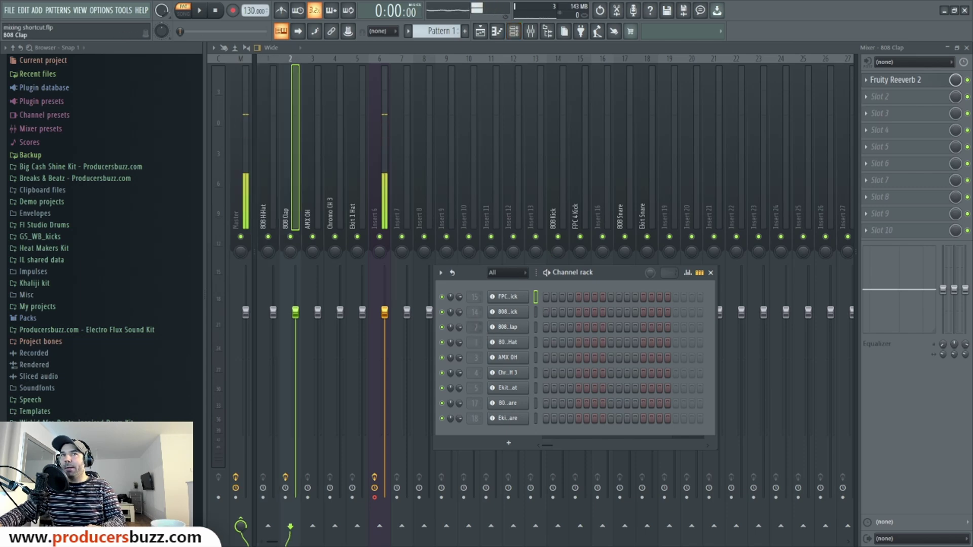
pyautogui.hotkey('alt', 'Right')
pyautogui.hotkey('alt', 'Right')
pyautogui.hotkey('alt', 'Right')
pyautogui.hotkey('alt', 'Right')
pyautogui.hotkey('alt', 'Right')
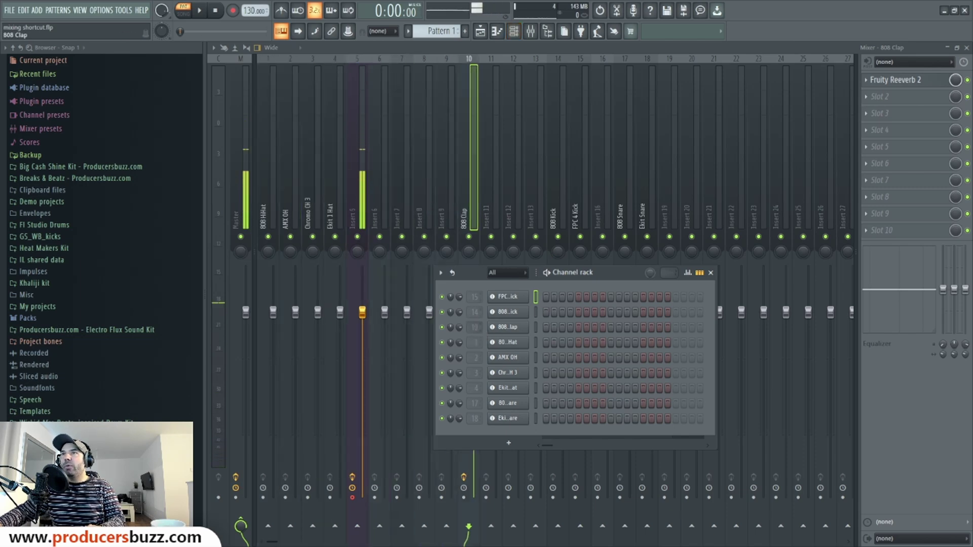
pyautogui.hotkey('alt', 'Right')
pyautogui.hotkey('alt', 'Right')
pyautogui.hotkey('alt', 'Left')
pyautogui.hotkey('alt', 'Left')
pyautogui.hotkey('alt', 'Left')
pyautogui.hotkey('alt', 'Left')
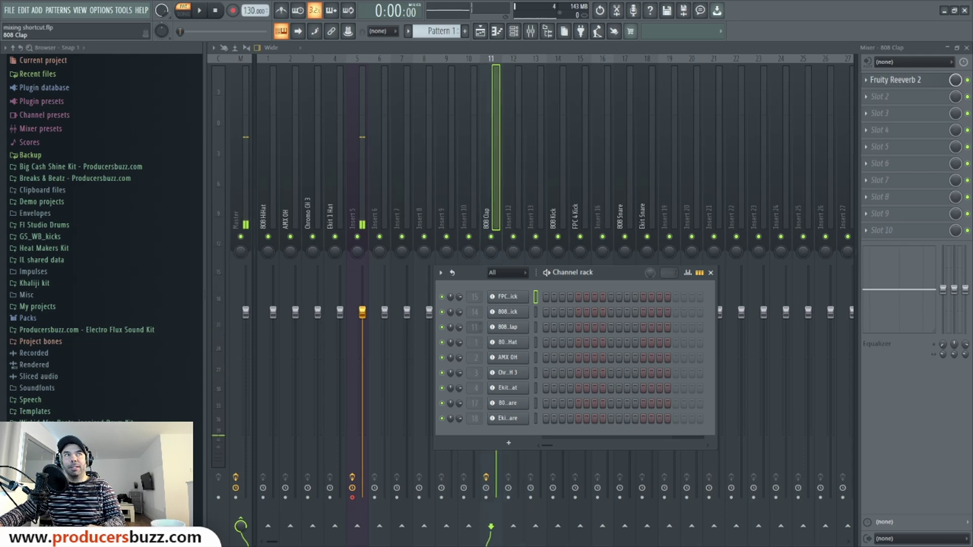
# - Move the 808 Clap channel's linked mixer track, with its reverb, to position 10
pyautogui.hotkey('alt', 'Right')
pyautogui.hotkey('alt', 'Right')
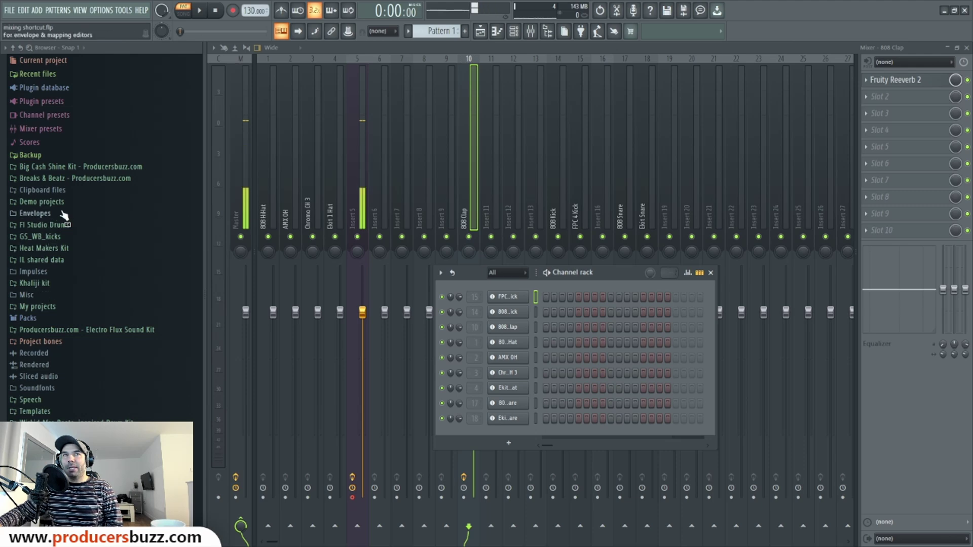
# - Add the AMX CH 2 sample from the Hats folder of the Drums packs as a new channel in the channel rack
pyautogui.click(33, 318)
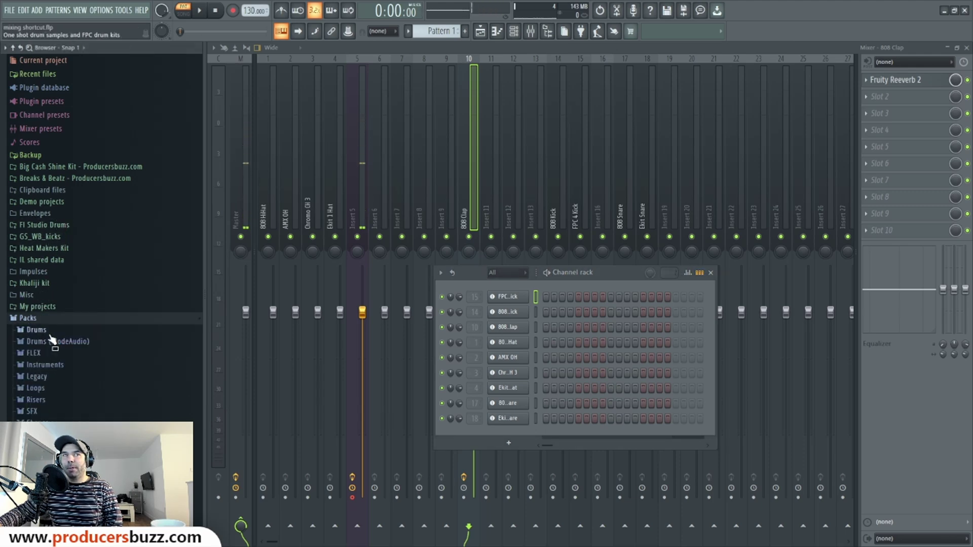
pyautogui.click(35, 330)
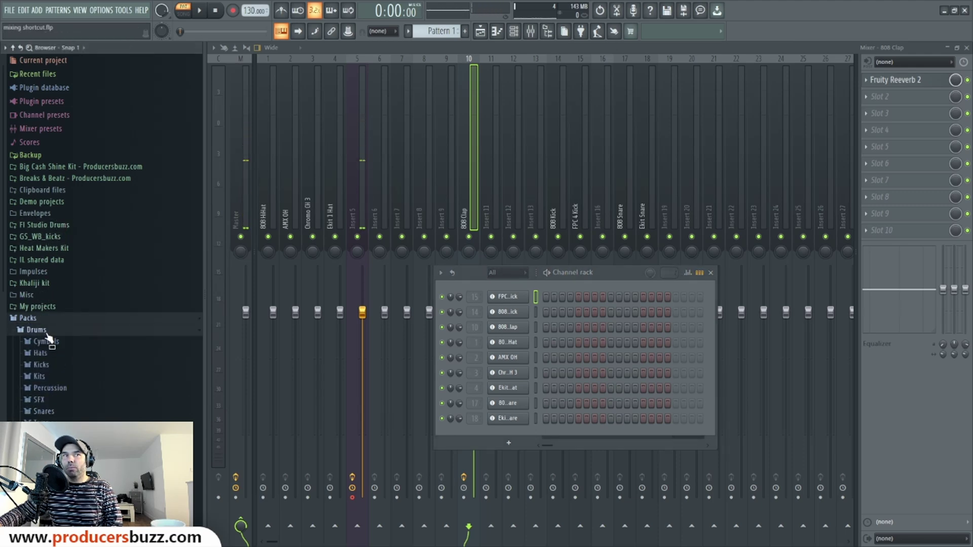
pyautogui.click(41, 352)
pyautogui.moveTo(51, 361); pyautogui.dragTo(475, 413)
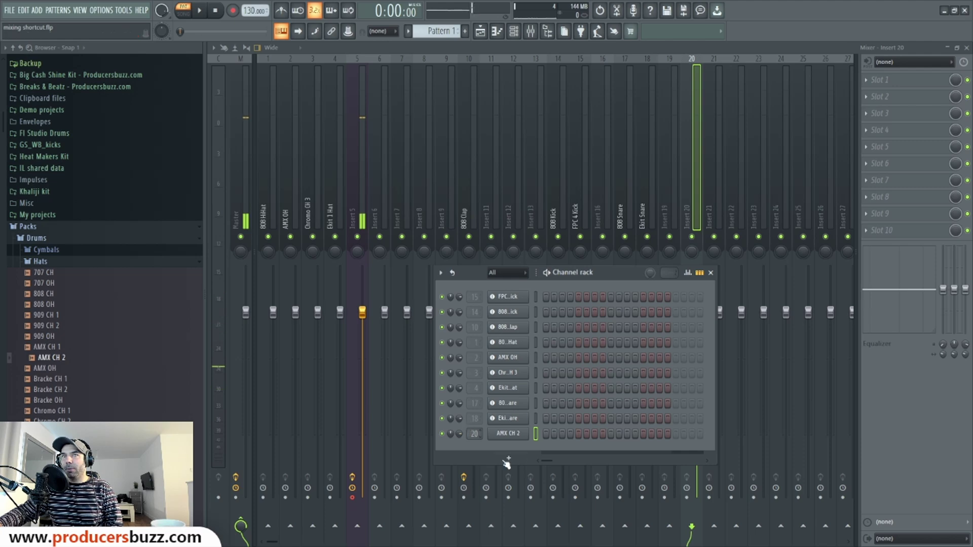
# - Load Fruity Reeverb 2 into mixer track 20's first effect slot and try to reroute the AMX CH 2 channel to another mixer track
pyautogui.click(869, 81)
pyautogui.click(558, 156)
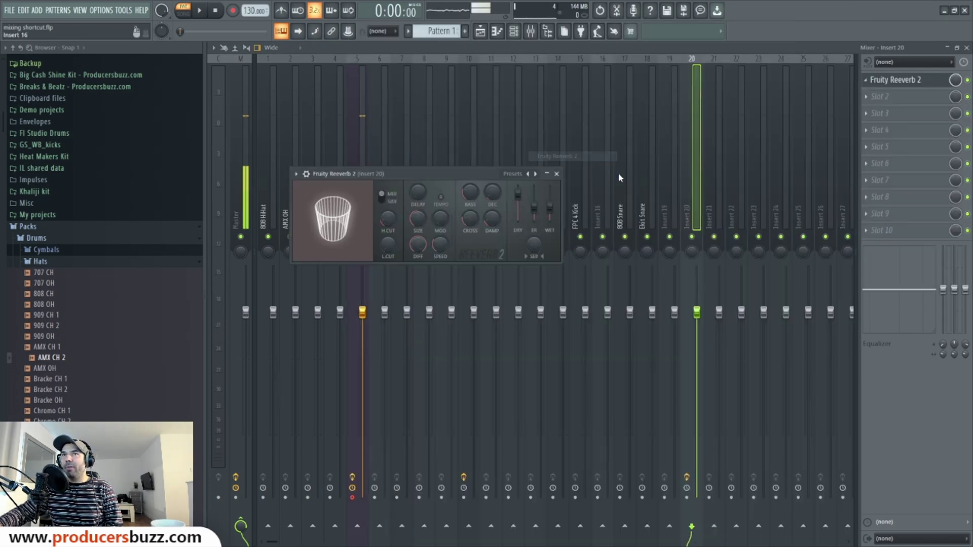
pyautogui.click(577, 170)
pyautogui.click(513, 36)
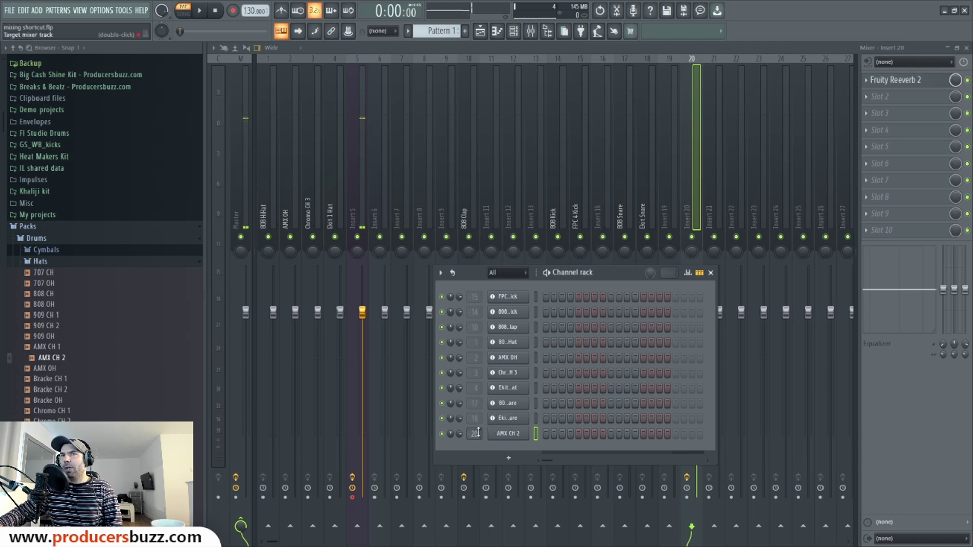
pyautogui.moveTo(478, 432)
pyautogui.mouseDown()
pyautogui.moveTo(478, 420)
pyautogui.moveTo(475, 433)
pyautogui.mouseUp()
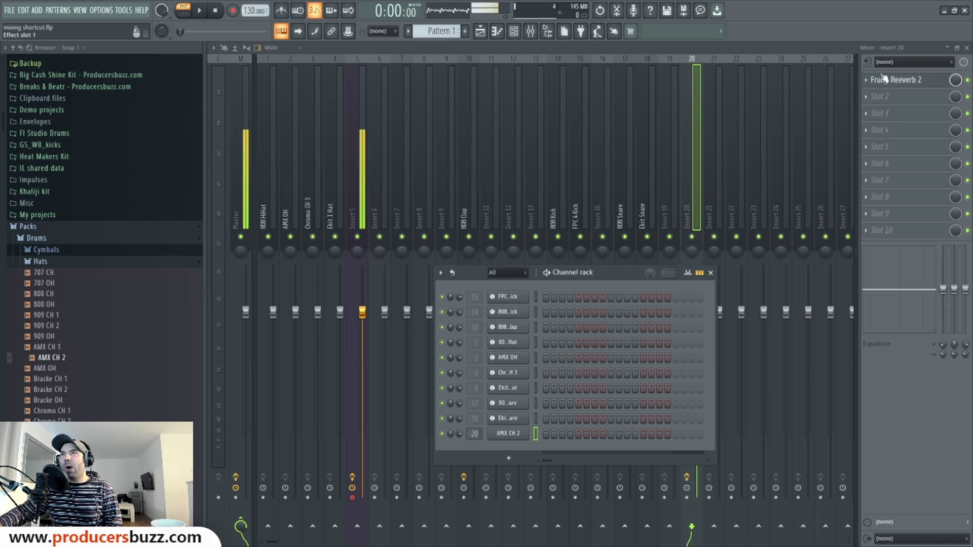
# - Remove Fruity Reeverb 2 from the first effect slot of mixer track 20
pyautogui.click(866, 80)
pyautogui.click(870, 103)
pyautogui.press('Return')
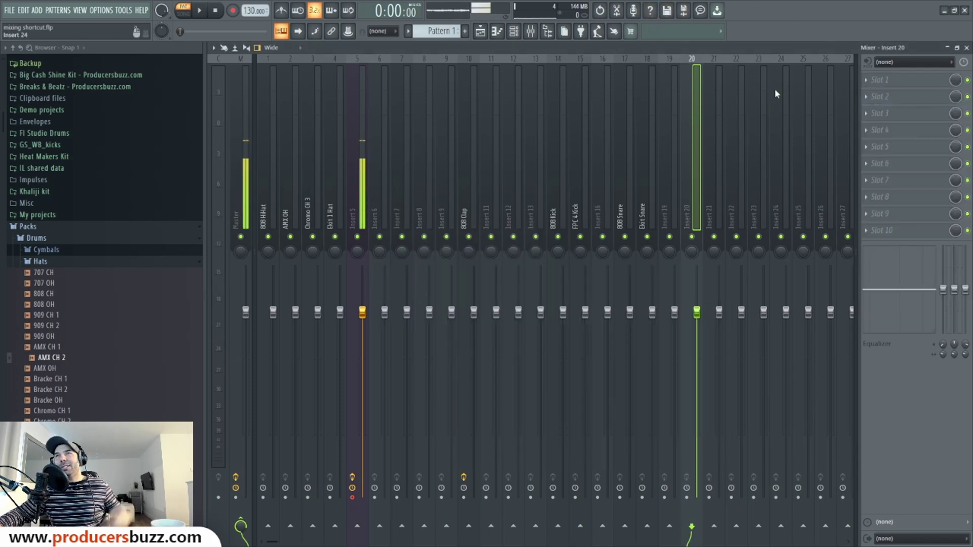
# - Select the 808 Snare mixer track and bring up the options of the neighbouring Ekit Snare track
pyautogui.click(644, 194)
pyautogui.click(630, 198)
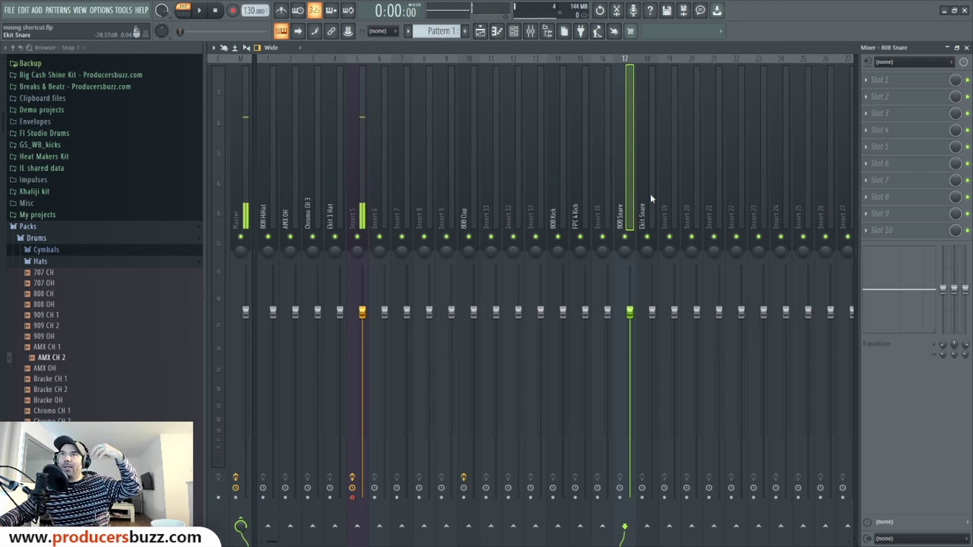
pyautogui.rightClick(653, 174)
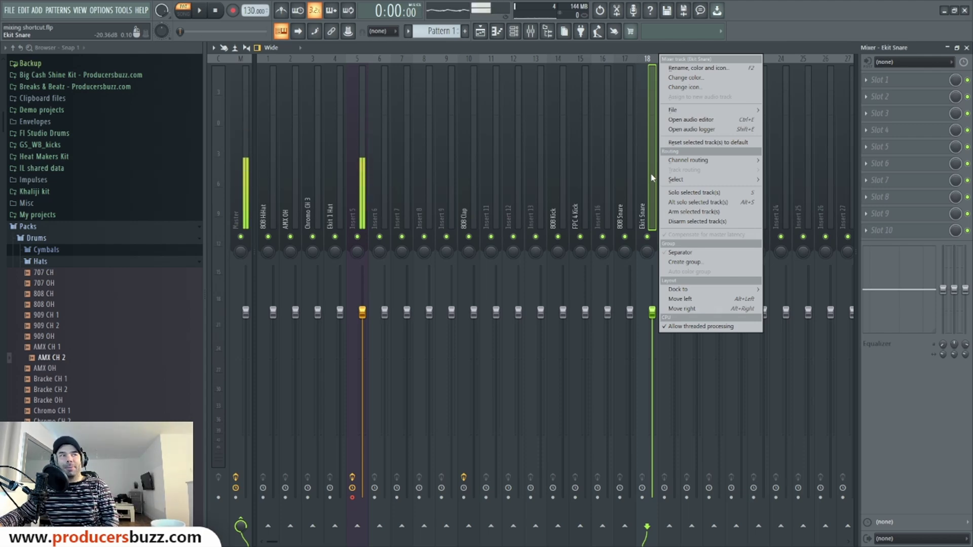
# - Reopen the channel rack and unassign the Ekit Snare and 808 Snare channels from their instrument tracks
pyautogui.click(516, 34)
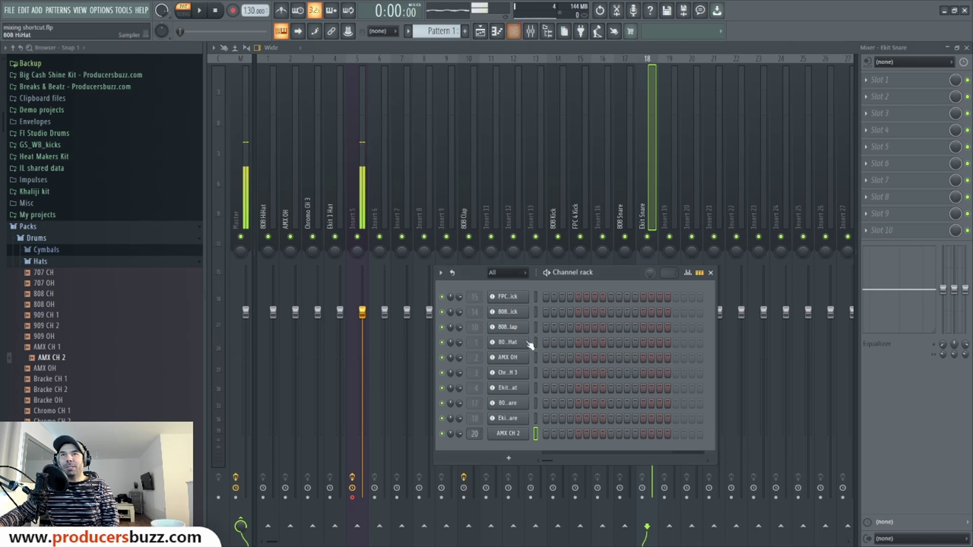
pyautogui.rightClick(517, 427)
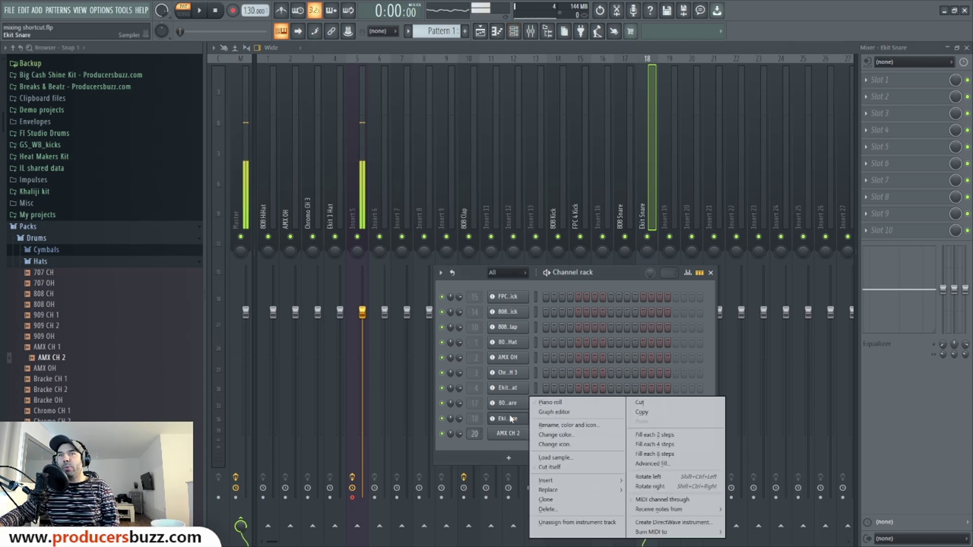
pyautogui.click(579, 527)
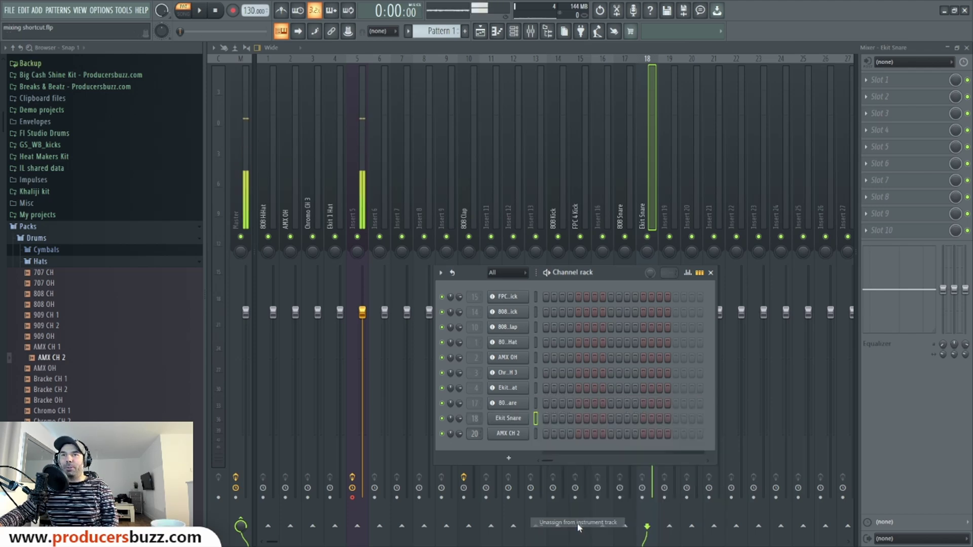
pyautogui.rightClick(506, 402)
pyautogui.click(562, 523)
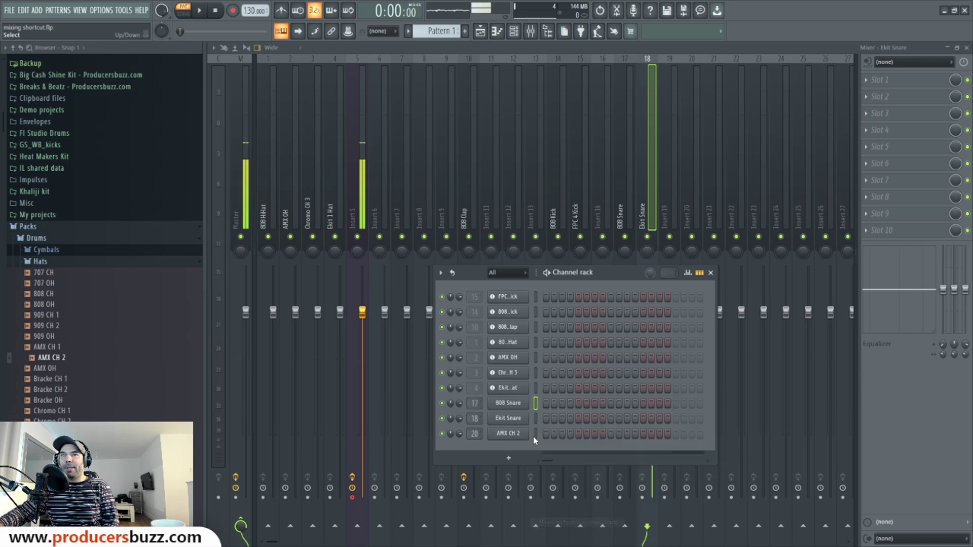
# - Assign the 808 Snare and Ekit Snare channels to new instrument tracks again
pyautogui.rightClick(512, 404)
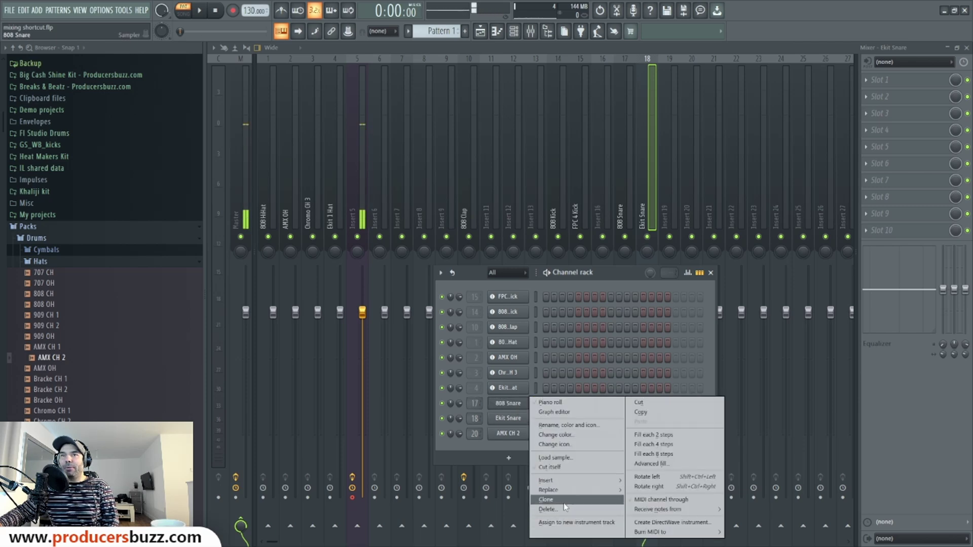
pyautogui.click(566, 522)
pyautogui.rightClick(519, 423)
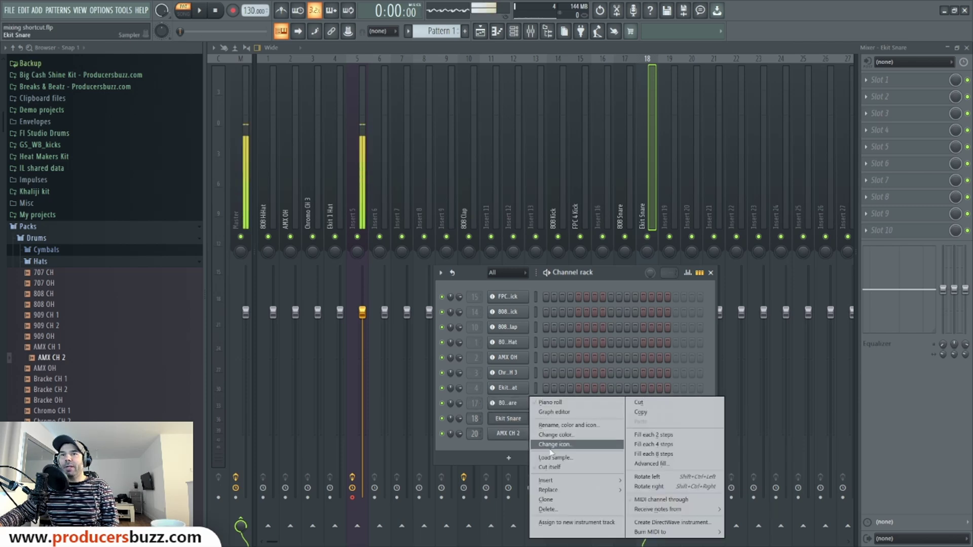
pyautogui.click(566, 523)
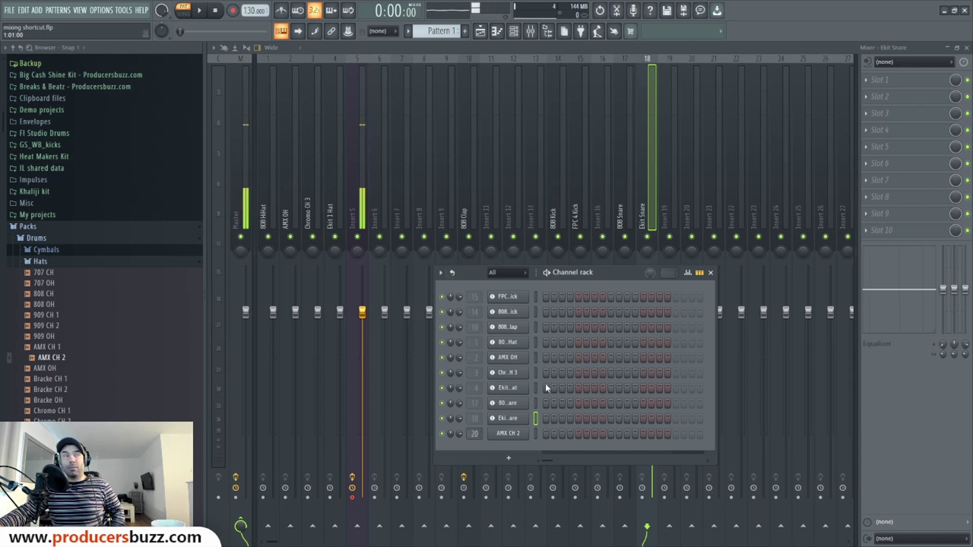
# - View the FPC 4 Kick channel's options and dismiss them
pyautogui.rightClick(512, 300)
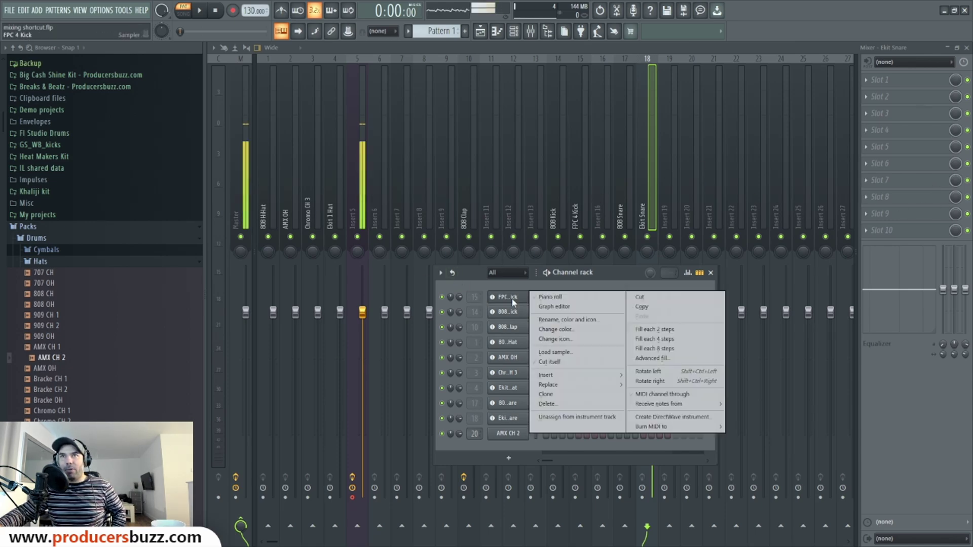
pyautogui.click(614, 276)
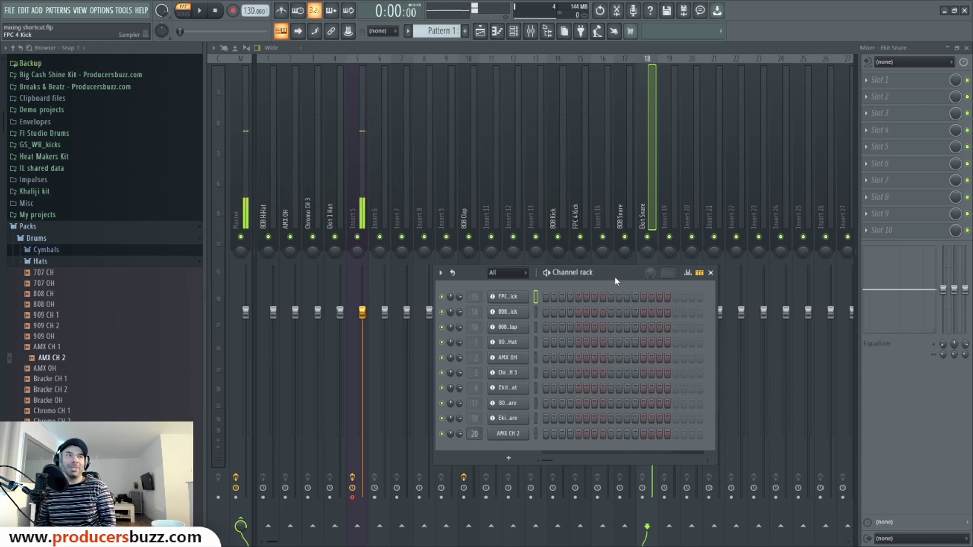